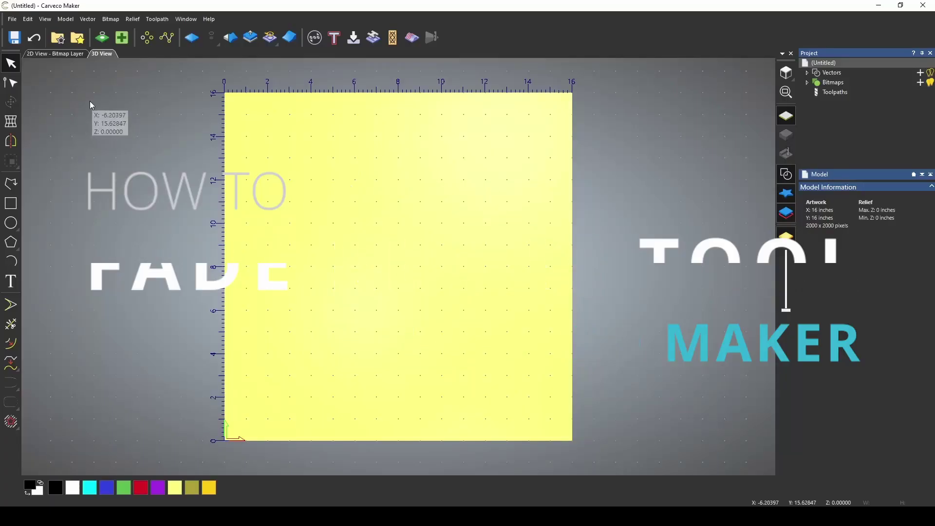
Add the Banner6 relief from the clipart library to the artwork
{"action": "left_click", "coordinate": [77, 38]}
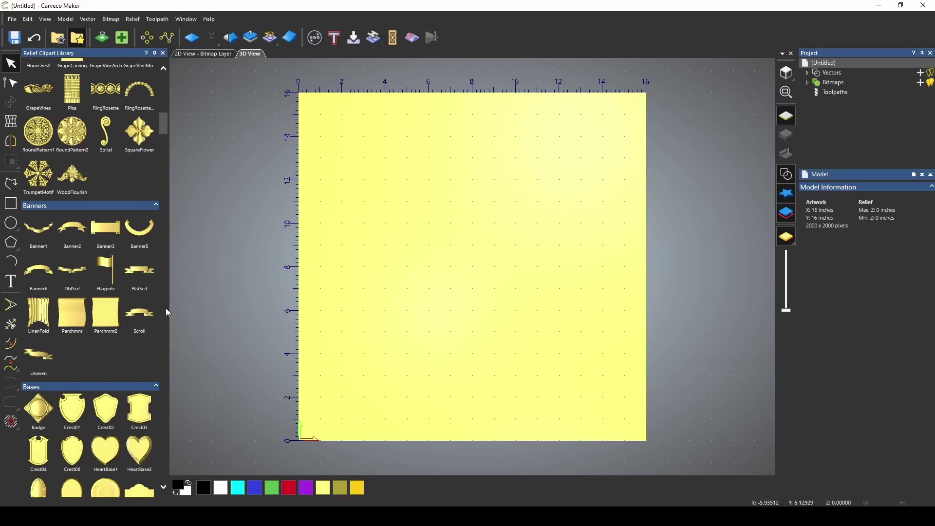
{"action": "double_click", "coordinate": [38, 270]}
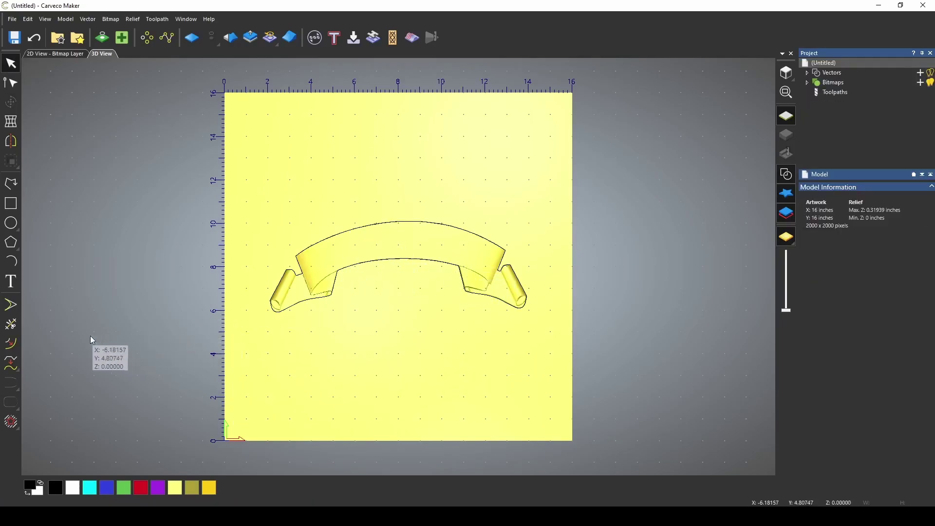
Draw a start-end-point arc following the lower edge of the banner's main ribbon, with a radius of about 8.23 inches
{"action": "left_click", "coordinate": [11, 262]}
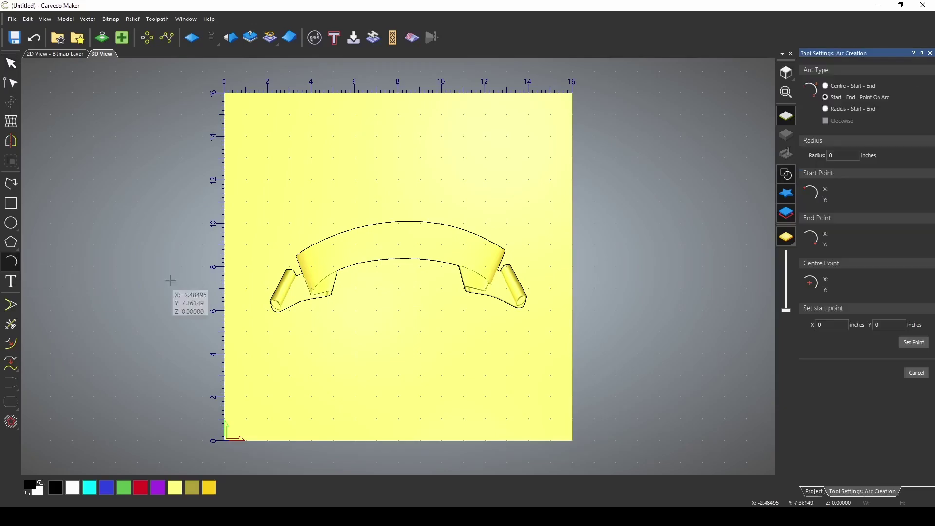
{"action": "scroll", "coordinate": [373, 277], "scroll_direction": "up", "scroll_amount": 3}
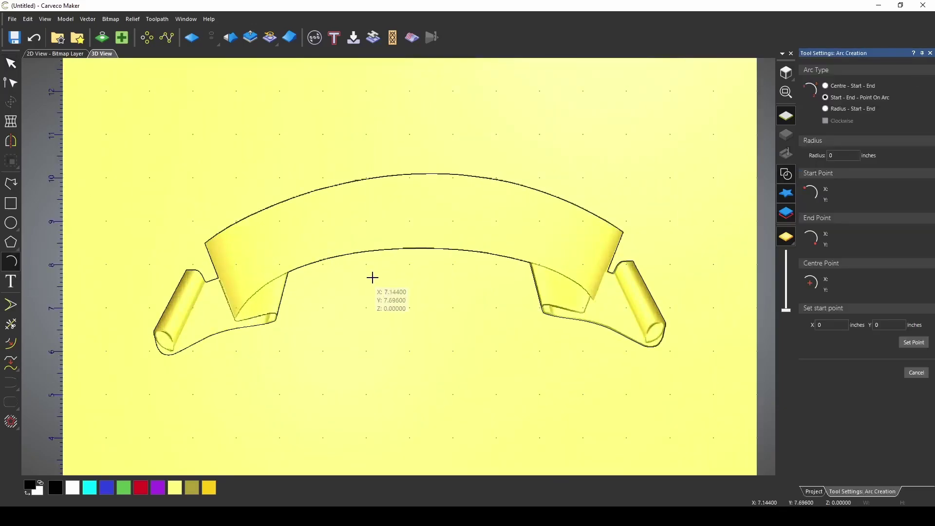
{"action": "left_click", "coordinate": [247, 292]}
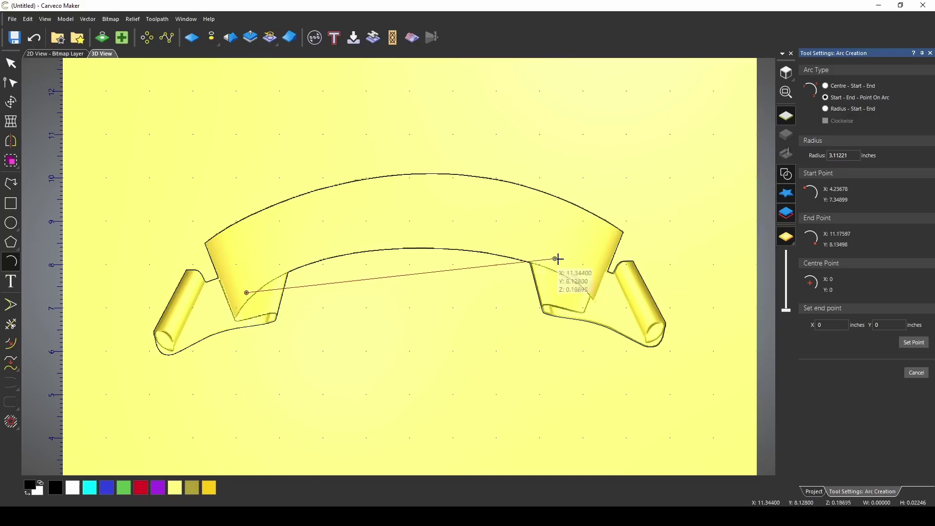
{"action": "left_click", "coordinate": [586, 282]}
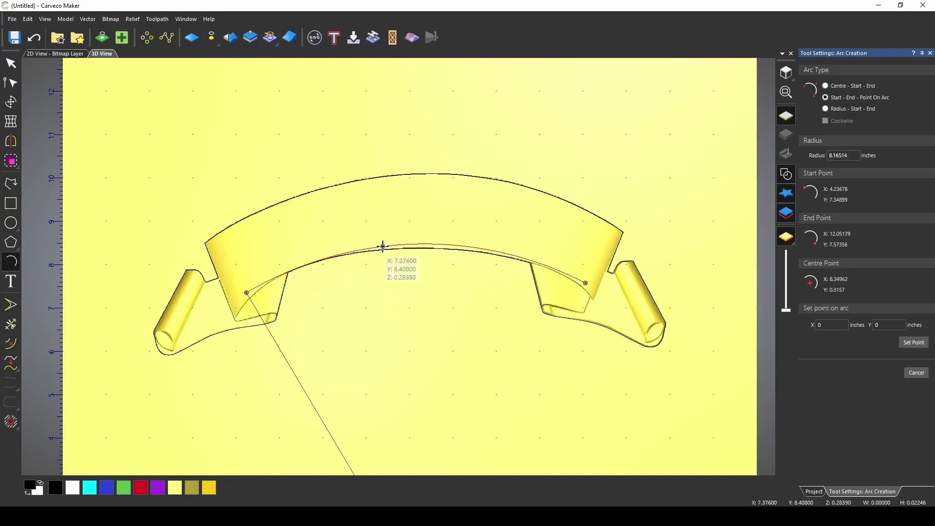
{"action": "left_click", "coordinate": [309, 266]}
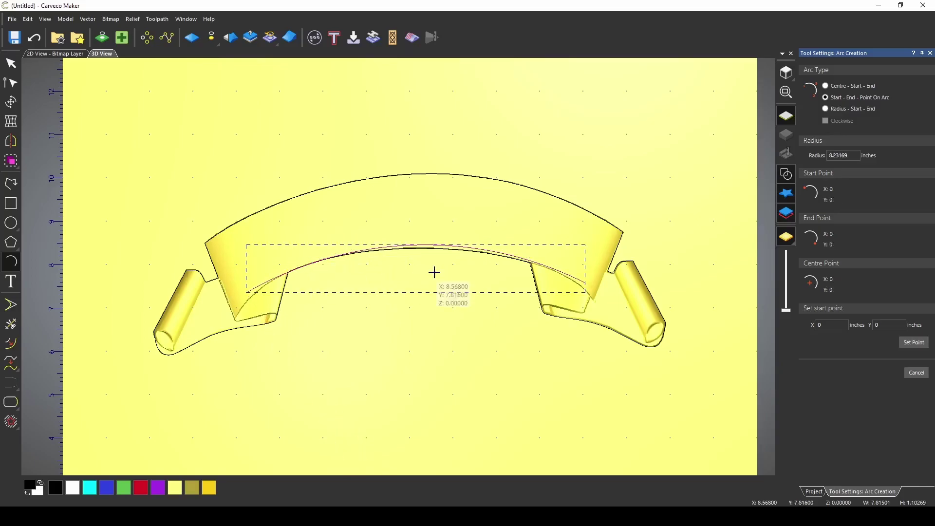
{"action": "left_click", "coordinate": [916, 372]}
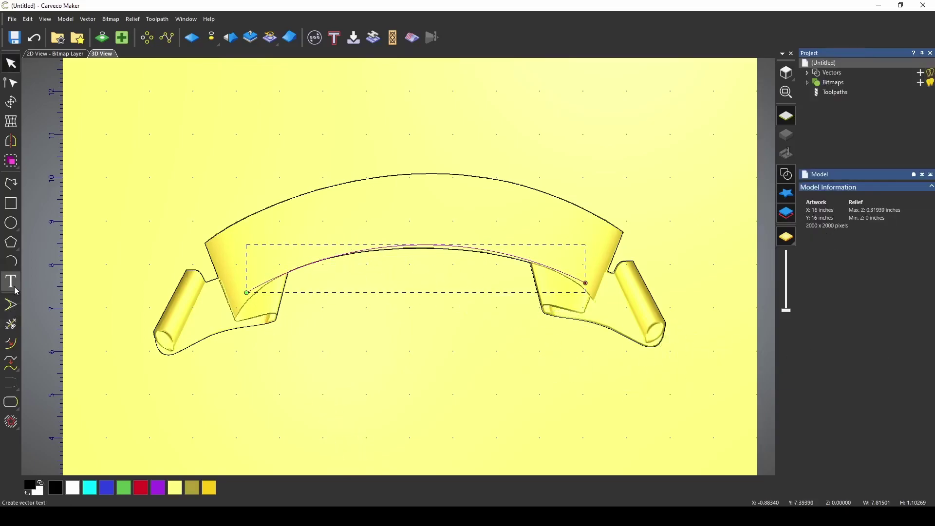
Create the text "Carveco Maker" along the arc, stretched to fit the curve and offset upward onto the ribbon
{"action": "left_click", "coordinate": [11, 281]}
{"action": "type", "text": "car"}
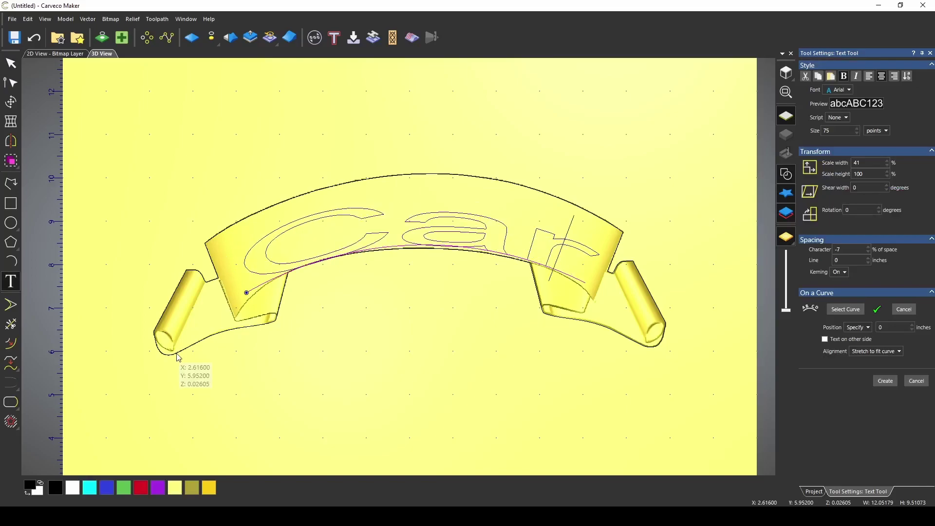
{"action": "type", "text": "veco Maker"}
{"action": "left_click", "coordinate": [912, 325]}
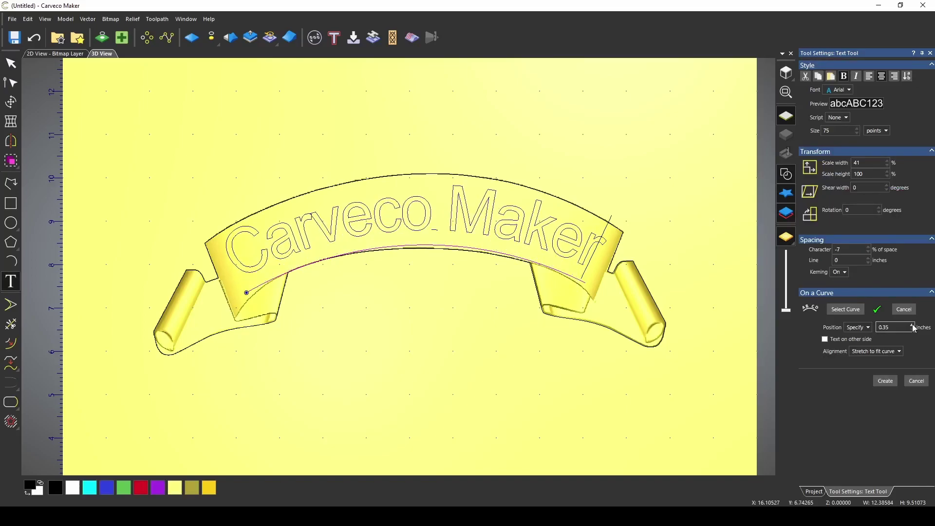
{"action": "left_click", "coordinate": [894, 382]}
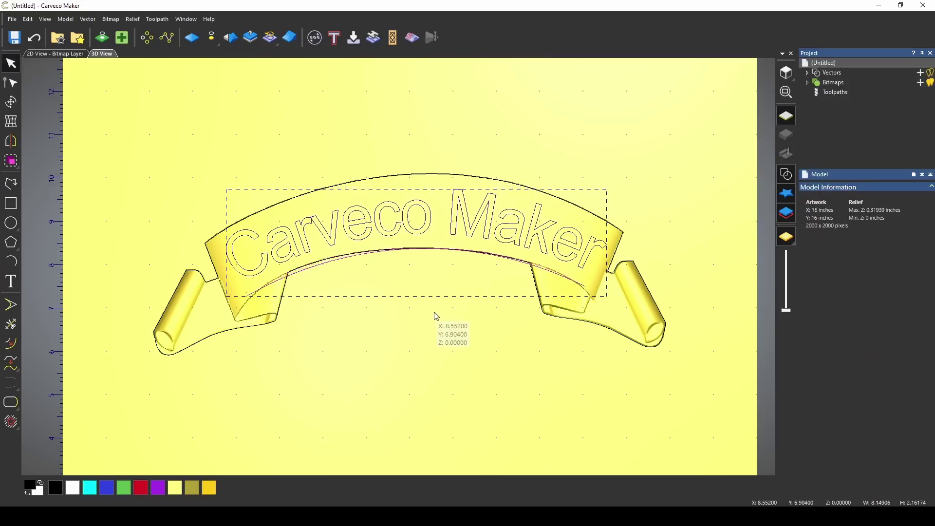
Scale the relief inside the selected letter vectors to a height of about 0.429 inches, using the Selected vector mask and hiding the vectors
{"action": "left_click", "coordinate": [184, 177]}
{"action": "left_click_drag", "start_coordinate": [189, 158], "coordinate": [570, 287]}
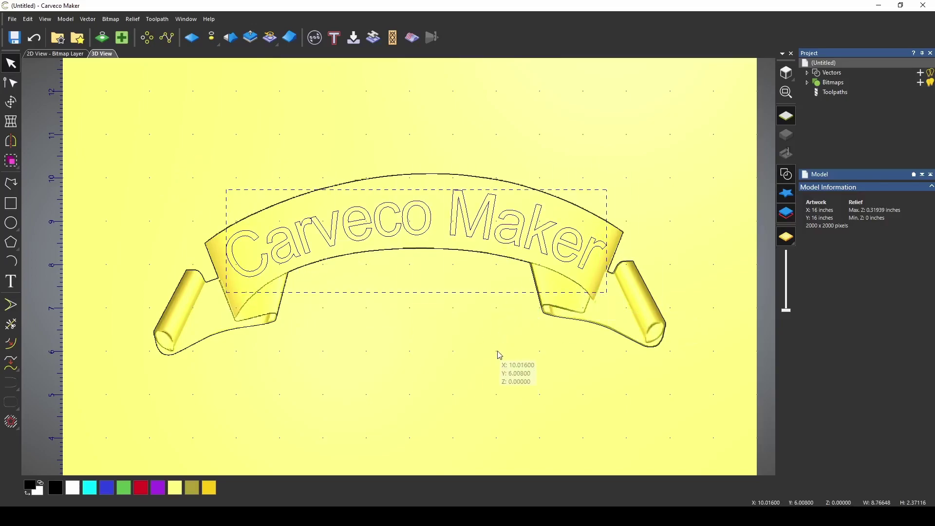
{"action": "left_click", "coordinate": [250, 37]}
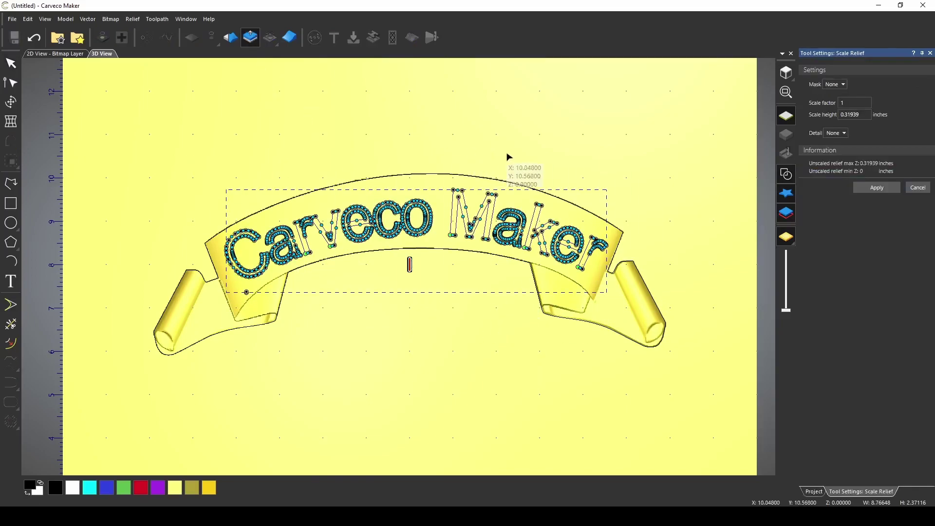
{"action": "left_click", "coordinate": [835, 86]}
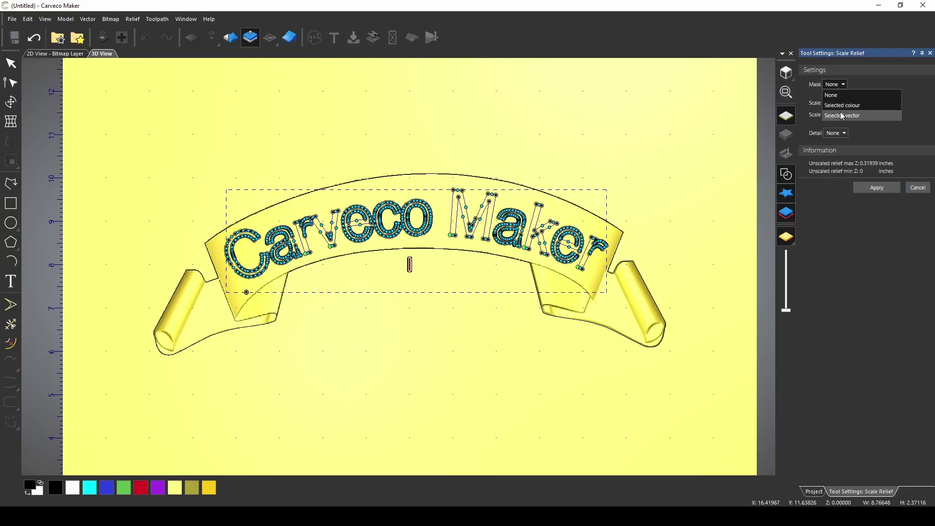
{"action": "left_click", "coordinate": [841, 112]}
{"action": "left_click", "coordinate": [784, 174]}
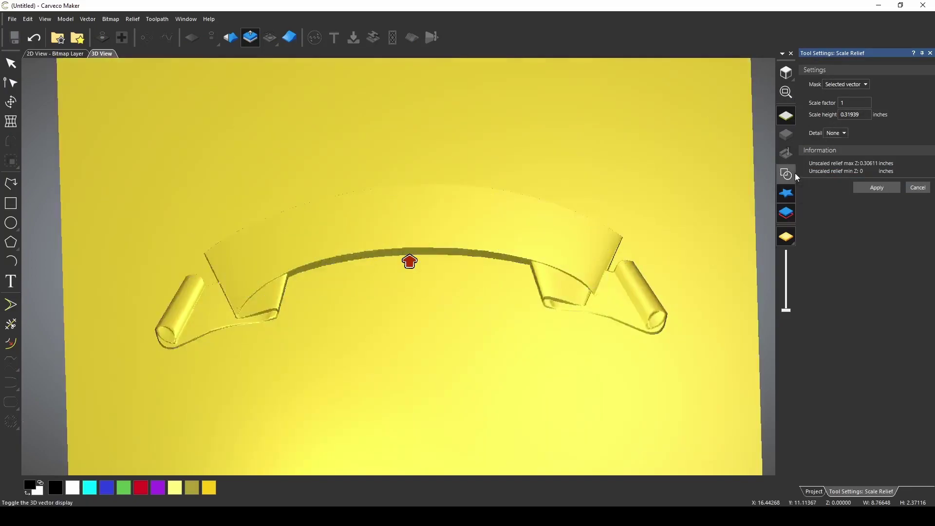
{"action": "left_click_drag", "start_coordinate": [409, 261], "coordinate": [409, 253]}
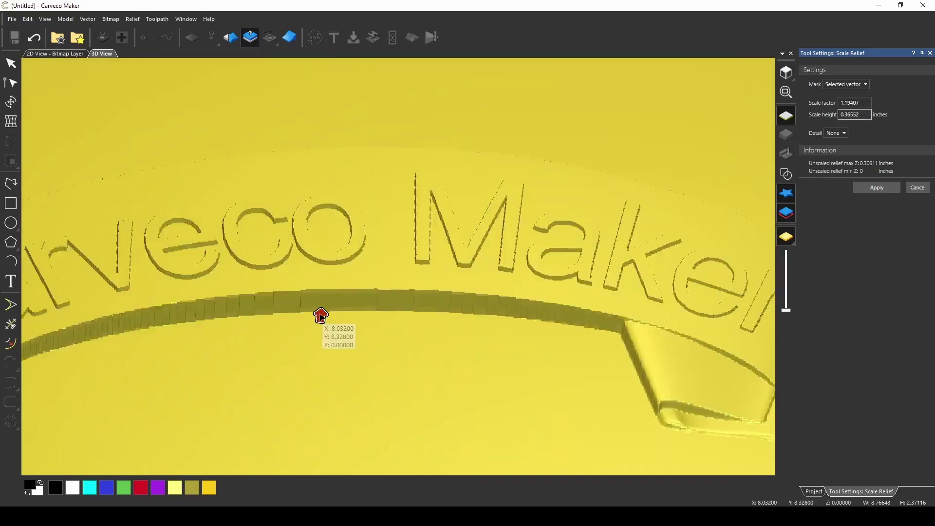
{"action": "left_click_drag", "start_coordinate": [320, 315], "coordinate": [321, 311]}
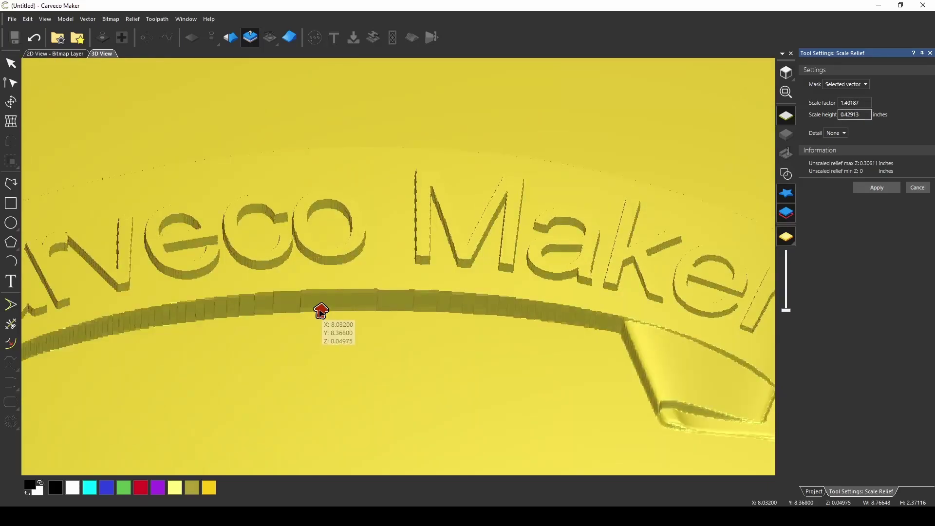
{"action": "left_click", "coordinate": [876, 188]}
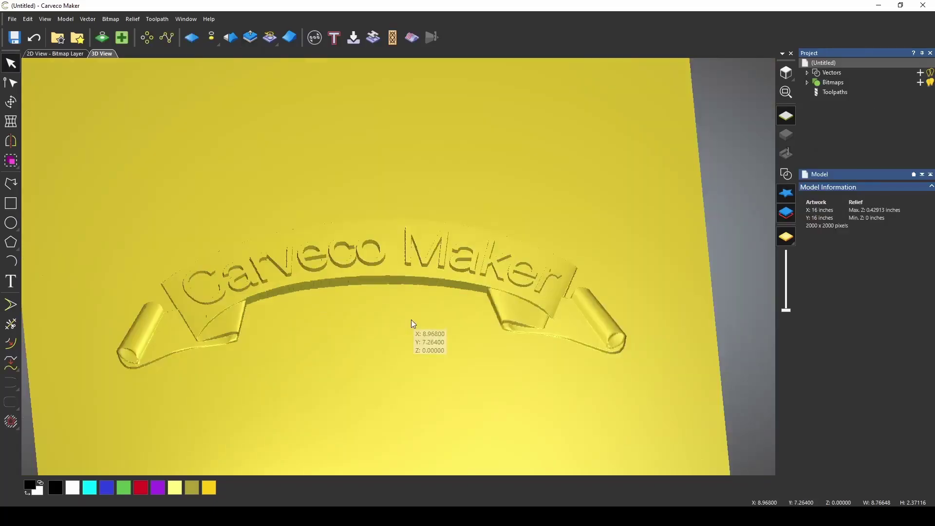
Preview a linear relief fade from above the banner at about X 8.43, Y 12.38 to below it at about X 9.26, Y 4.01
{"action": "left_click", "coordinate": [289, 37]}
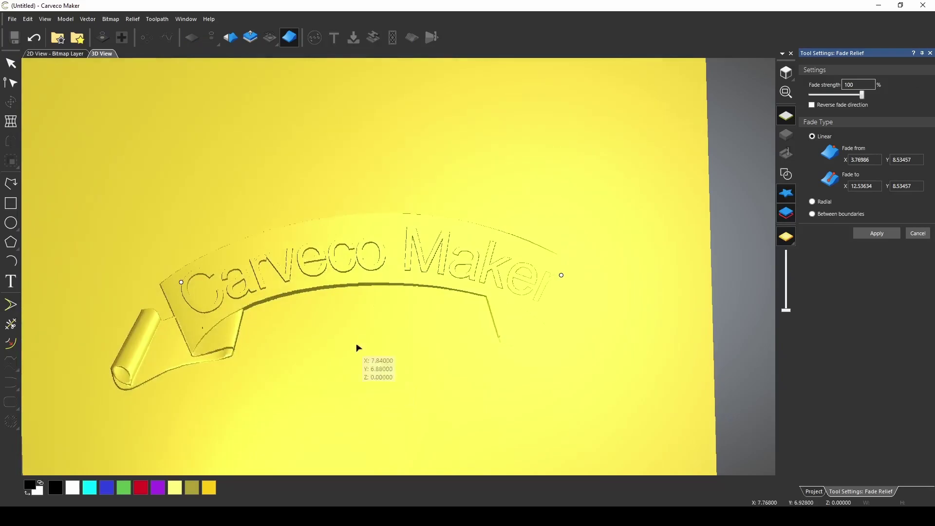
{"action": "scroll", "coordinate": [357, 348], "scroll_direction": "up", "scroll_amount": 3}
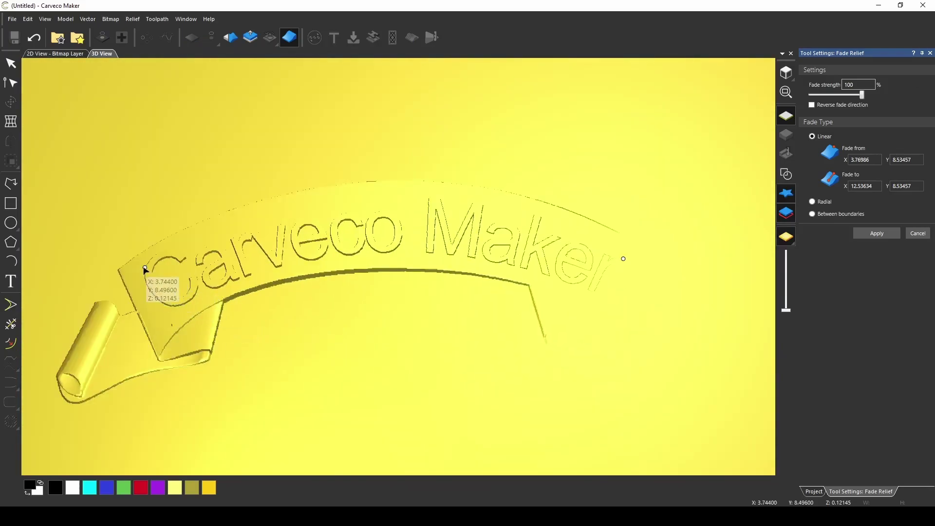
{"action": "mouse_move", "coordinate": [144, 267]}
{"action": "left_mouse_down"}
{"action": "mouse_move", "coordinate": [242, 246]}
{"action": "mouse_move", "coordinate": [338, 162]}
{"action": "mouse_move", "coordinate": [354, 114]}
{"action": "left_mouse_up"}
{"action": "scroll", "coordinate": [571, 237], "scroll_direction": "down", "scroll_amount": 1}
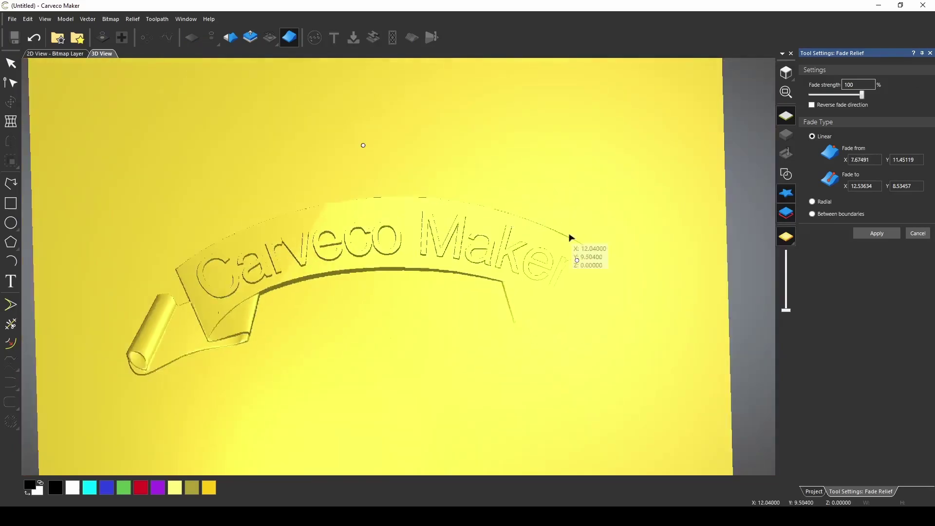
{"action": "mouse_move", "coordinate": [578, 262]}
{"action": "left_mouse_down"}
{"action": "mouse_move", "coordinate": [563, 330]}
{"action": "mouse_move", "coordinate": [455, 393]}
{"action": "mouse_move", "coordinate": [416, 399]}
{"action": "mouse_move", "coordinate": [430, 391]}
{"action": "left_mouse_up"}
{"action": "scroll", "coordinate": [430, 388], "scroll_direction": "down", "scroll_amount": 3}
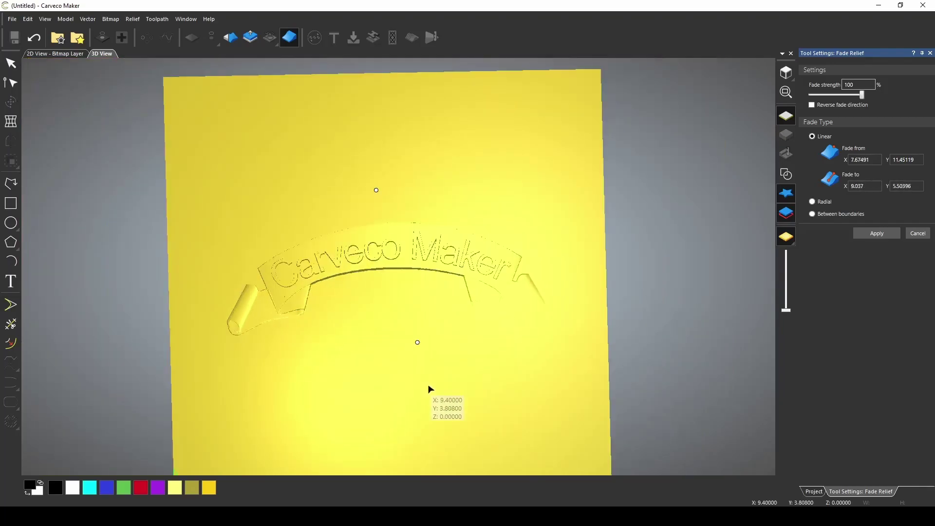
{"action": "mouse_move", "coordinate": [375, 188]}
{"action": "left_mouse_down"}
{"action": "mouse_move", "coordinate": [382, 203]}
{"action": "mouse_move", "coordinate": [522, 229]}
{"action": "mouse_move", "coordinate": [547, 278]}
{"action": "mouse_move", "coordinate": [502, 300]}
{"action": "mouse_move", "coordinate": [351, 231]}
{"action": "mouse_move", "coordinate": [213, 320]}
{"action": "mouse_move", "coordinate": [267, 246]}
{"action": "mouse_move", "coordinate": [510, 257]}
{"action": "mouse_move", "coordinate": [377, 205]}
{"action": "mouse_move", "coordinate": [224, 312]}
{"action": "mouse_move", "coordinate": [399, 180]}
{"action": "left_mouse_up"}
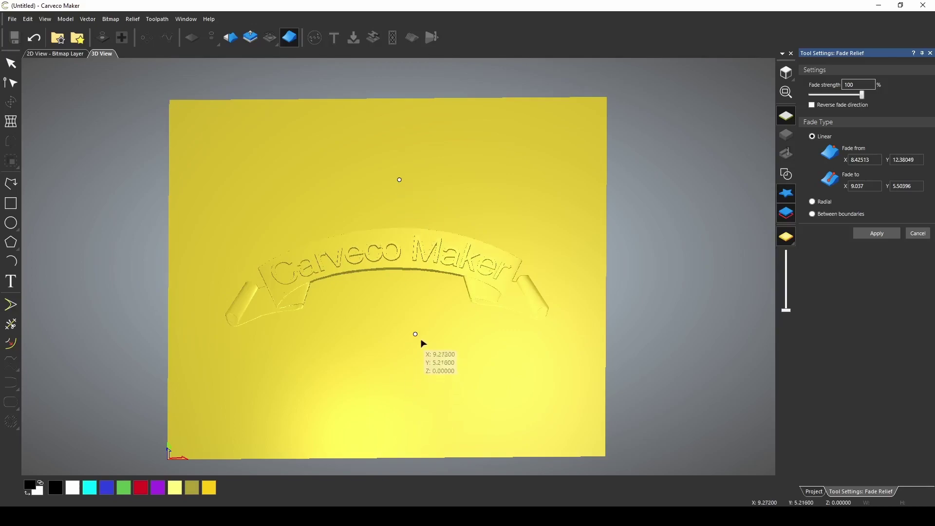
{"action": "mouse_move", "coordinate": [416, 336]}
{"action": "left_mouse_down"}
{"action": "mouse_move", "coordinate": [430, 432]}
{"action": "mouse_move", "coordinate": [386, 365]}
{"action": "mouse_move", "coordinate": [391, 336]}
{"action": "mouse_move", "coordinate": [415, 394]}
{"action": "mouse_move", "coordinate": [423, 372]}
{"action": "left_mouse_up"}
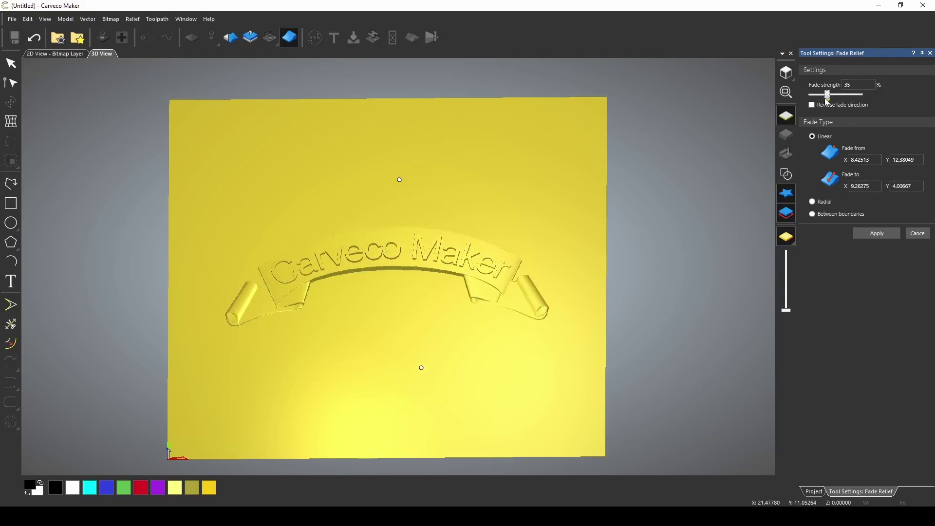
Set the linear fade's strength to 66%, reposition its two points above and below the banner, and reverse the fade direction
{"action": "left_click_drag", "start_coordinate": [819, 100], "coordinate": [844, 101]}
{"action": "scroll", "coordinate": [409, 190], "scroll_direction": "up", "scroll_amount": 1}
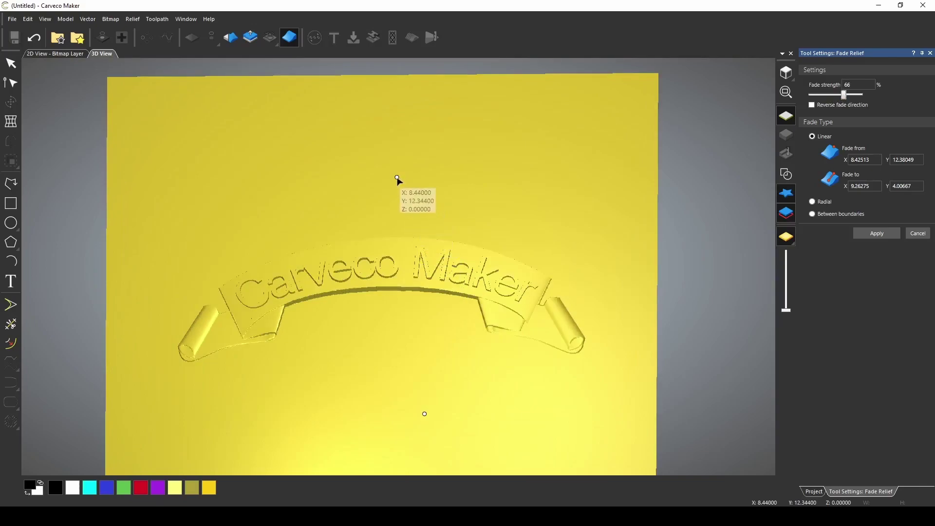
{"action": "left_click_drag", "start_coordinate": [397, 178], "coordinate": [393, 235]}
{"action": "scroll", "coordinate": [494, 224], "scroll_direction": "down", "scroll_amount": 1}
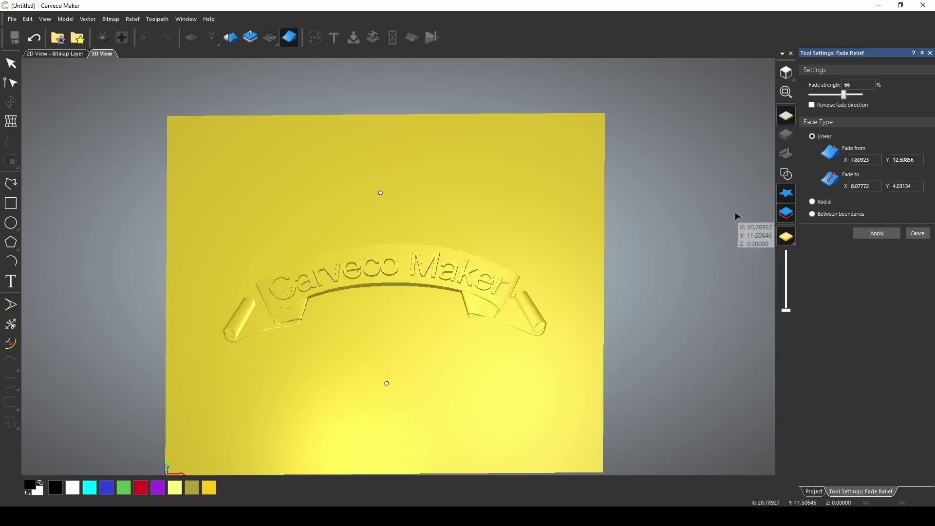
{"action": "left_click", "coordinate": [812, 105]}
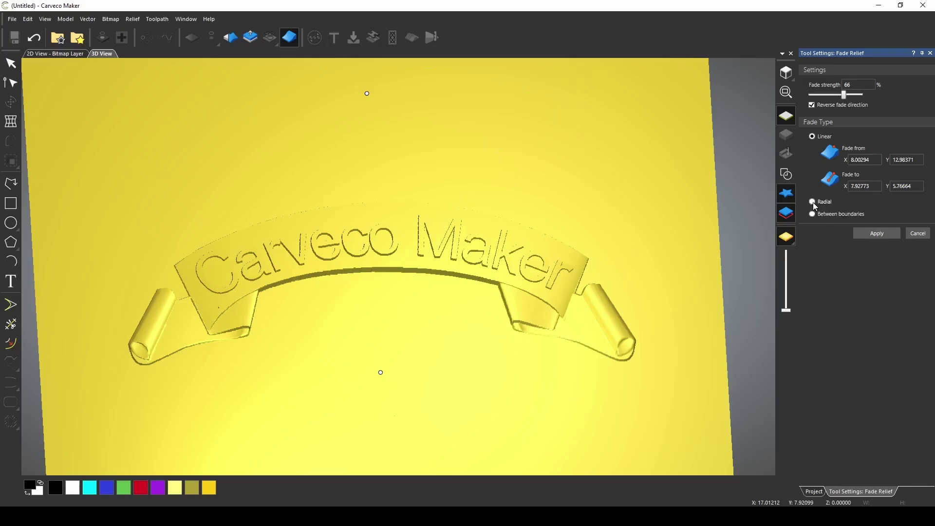
Switch to a radial fade centred at about X 8.35, Y 8.96 and reduce its strength to 42%
{"action": "left_click", "coordinate": [812, 202]}
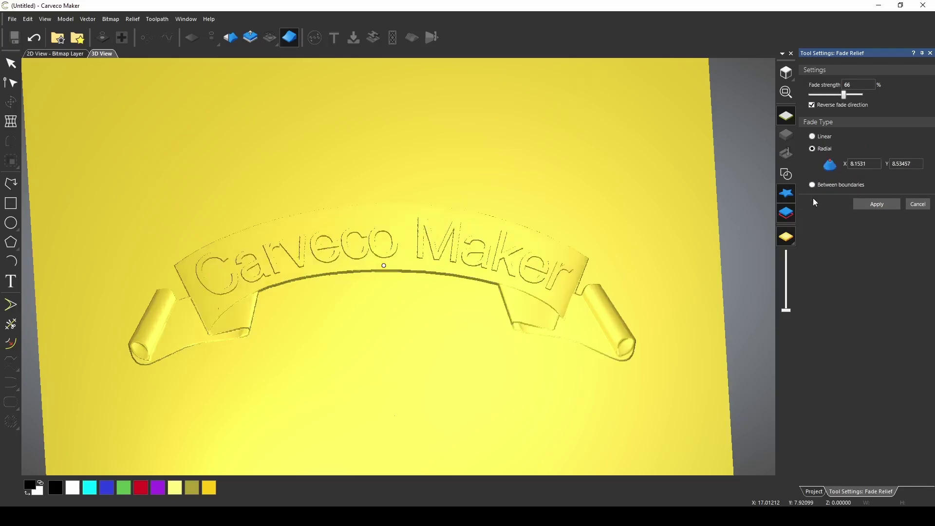
{"action": "scroll", "coordinate": [467, 303], "scroll_direction": "down", "scroll_amount": 3}
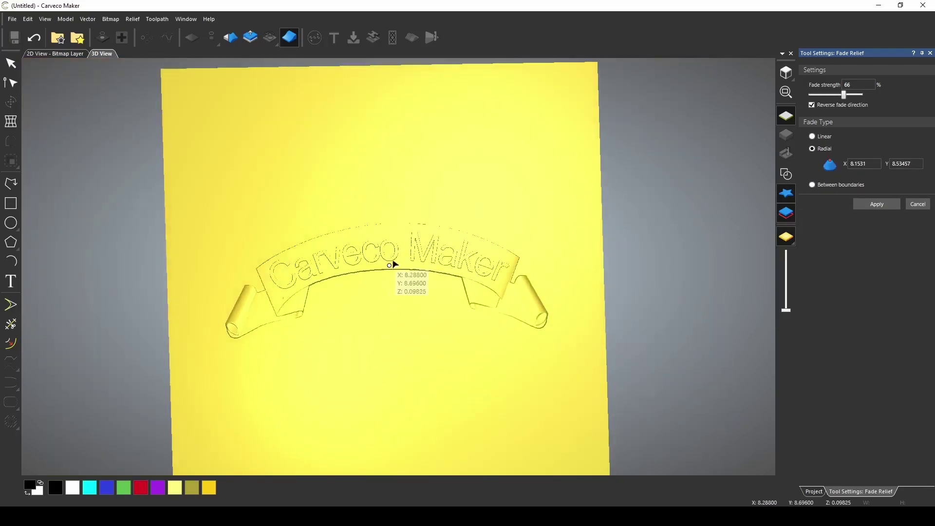
{"action": "mouse_move", "coordinate": [389, 266]}
{"action": "left_mouse_down"}
{"action": "mouse_move", "coordinate": [295, 285]}
{"action": "mouse_move", "coordinate": [399, 250]}
{"action": "left_mouse_up"}
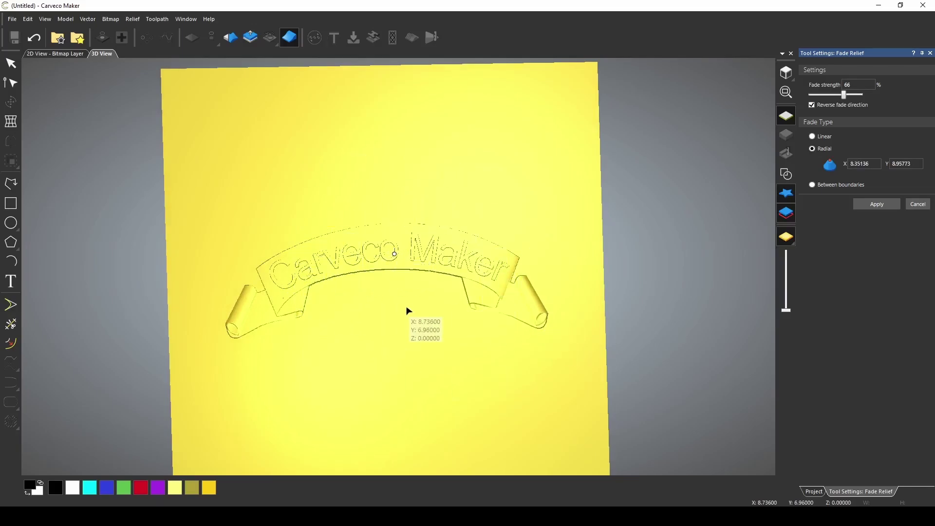
{"action": "left_click_drag", "start_coordinate": [409, 326], "coordinate": [387, 279]}
{"action": "scroll", "coordinate": [394, 247], "scroll_direction": "up", "scroll_amount": 4}
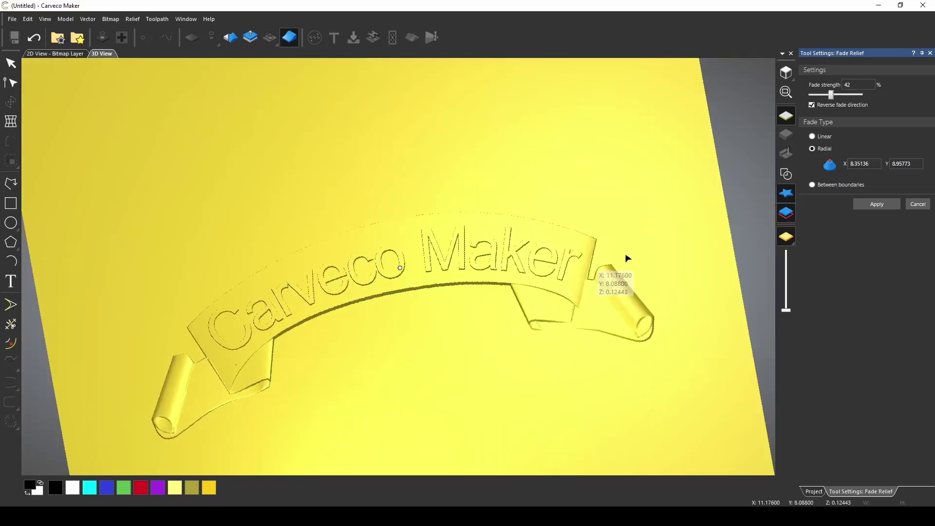
Switch the fade type to Between boundaries, select the final letter "r" as a boundary, and set the fade strength to 0%
{"action": "left_click", "coordinate": [812, 185]}
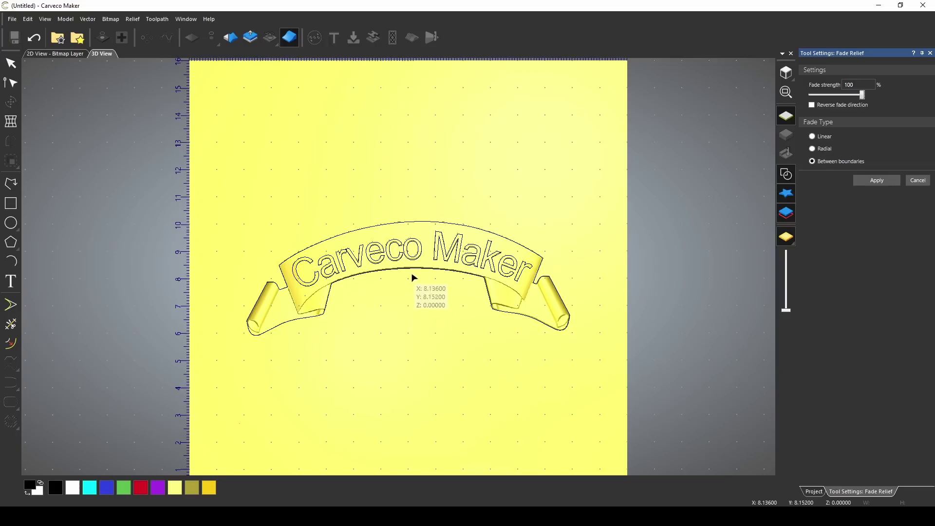
{"action": "left_click", "coordinate": [528, 268]}
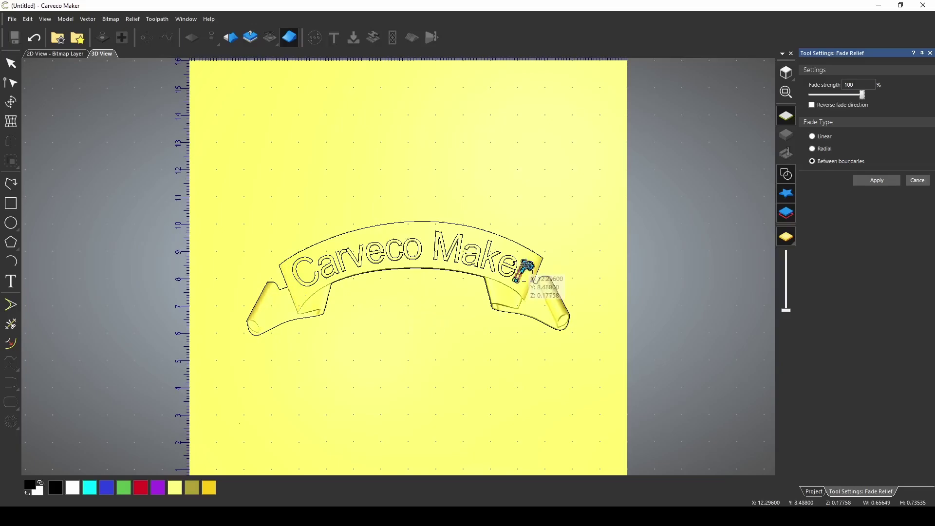
{"action": "scroll", "coordinate": [444, 281], "scroll_direction": "up", "scroll_amount": 3}
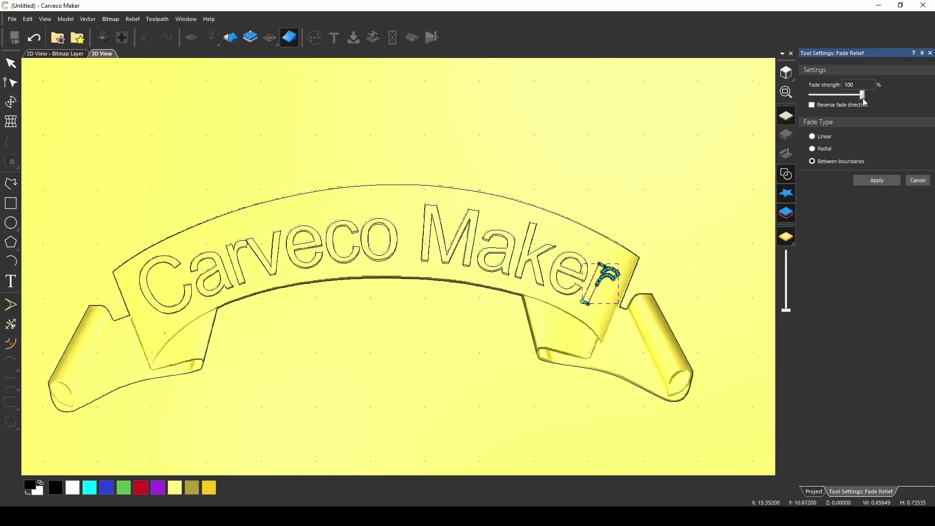
{"action": "left_click_drag", "start_coordinate": [863, 96], "coordinate": [882, 113]}
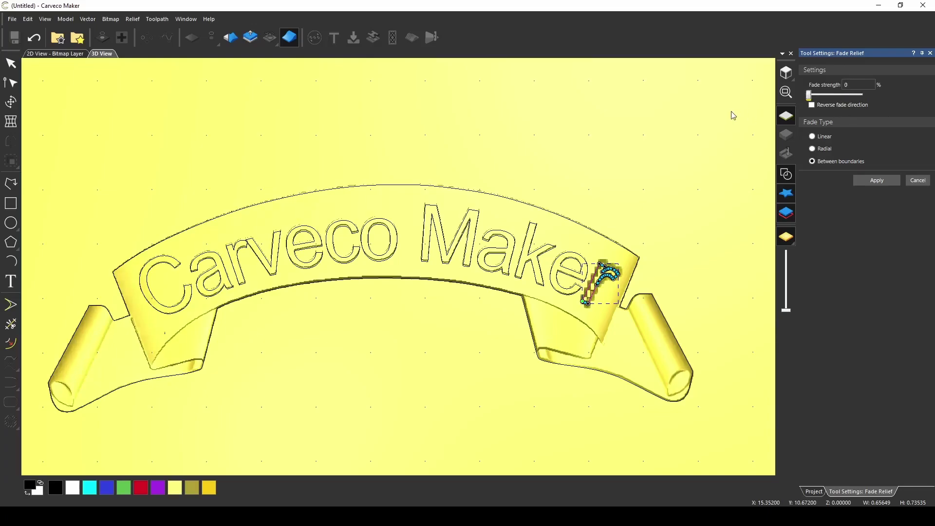
Select the lowercase "c" in "Carveco" as the fade boundary and try fade strengths of 0% and 30%
{"action": "left_click", "coordinate": [351, 259]}
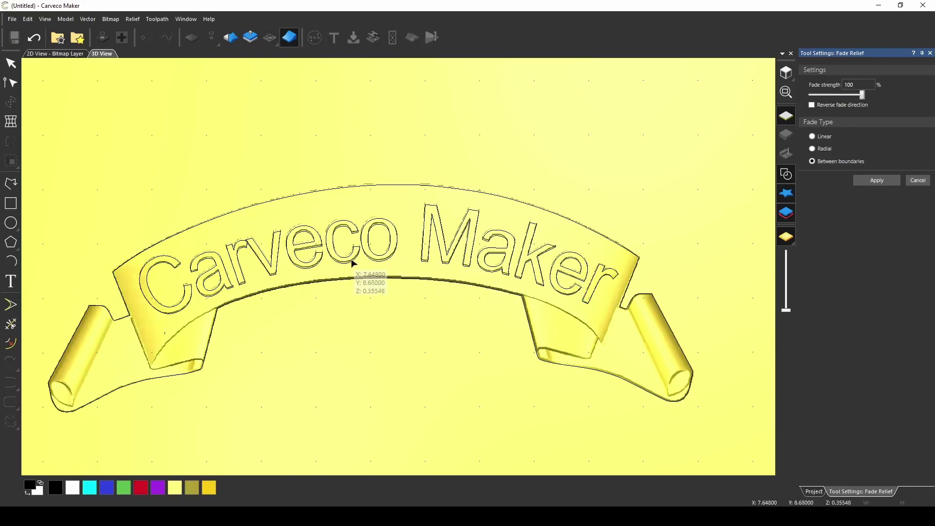
{"action": "left_click", "coordinate": [353, 263]}
{"action": "left_click_drag", "start_coordinate": [862, 94], "coordinate": [768, 105]}
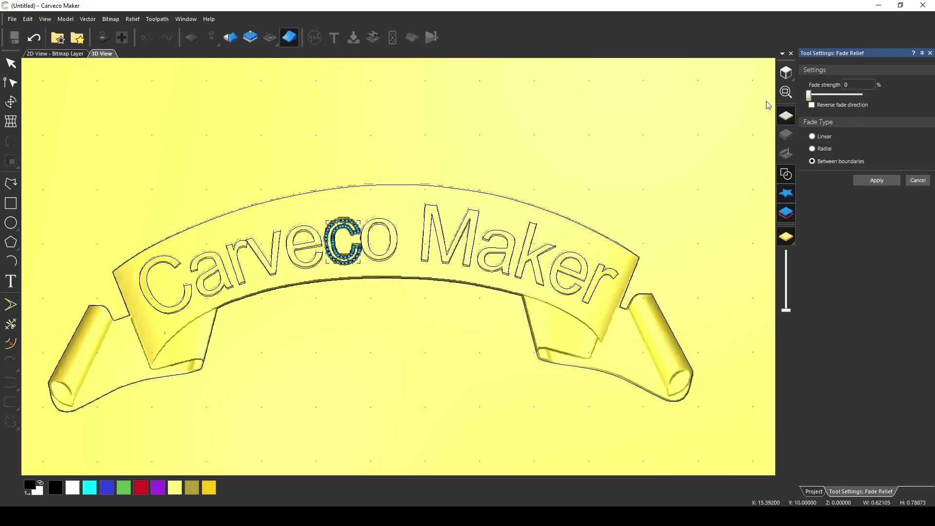
{"action": "left_click_drag", "start_coordinate": [847, 110], "coordinate": [926, 152]}
{"action": "left_click_drag", "start_coordinate": [862, 95], "coordinate": [825, 94]}
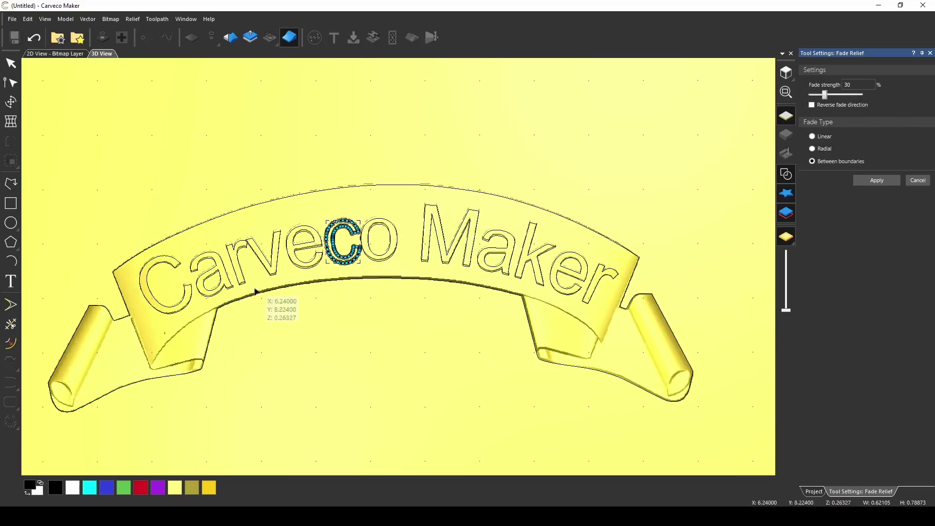
Select the capital "C" of "Carveco" as the fade boundary and set the fade strength to 0%
{"action": "left_click", "coordinate": [187, 306]}
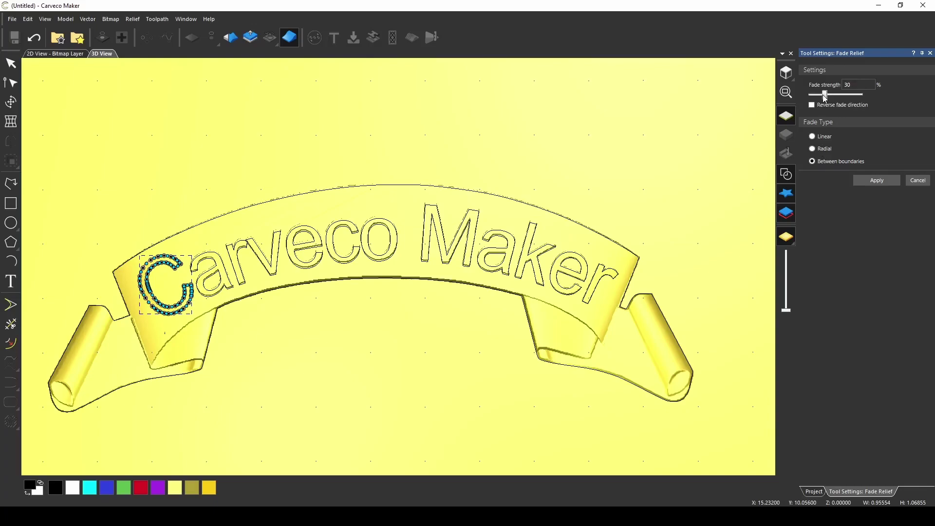
{"action": "left_click_drag", "start_coordinate": [825, 94], "coordinate": [779, 112]}
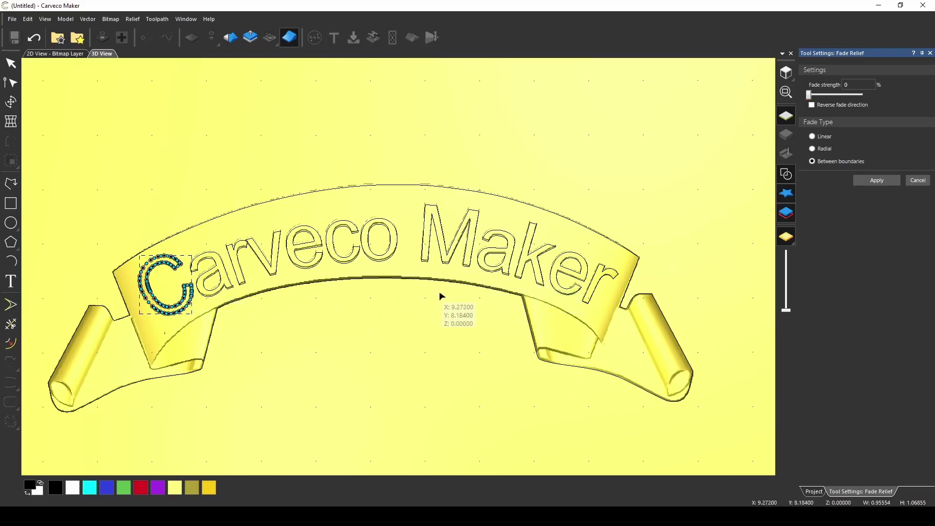
{"action": "middle_click_drag", "start_coordinate": [371, 285], "coordinate": [375, 292]}
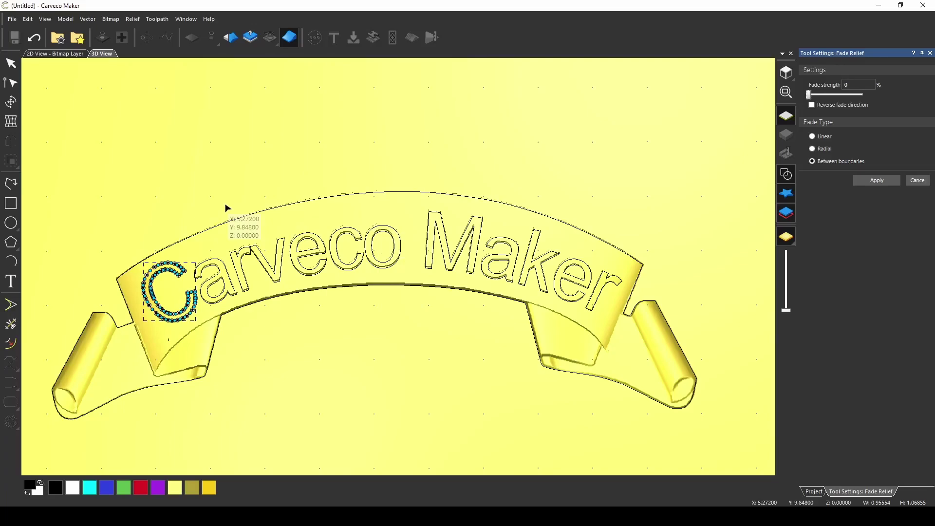
Select all the "Carveco Maker" lettering, switch the fade type to Linear, and hide the vectors in the 3D view
{"action": "left_click_drag", "start_coordinate": [126, 186], "coordinate": [625, 388]}
{"action": "left_click", "coordinate": [813, 137]}
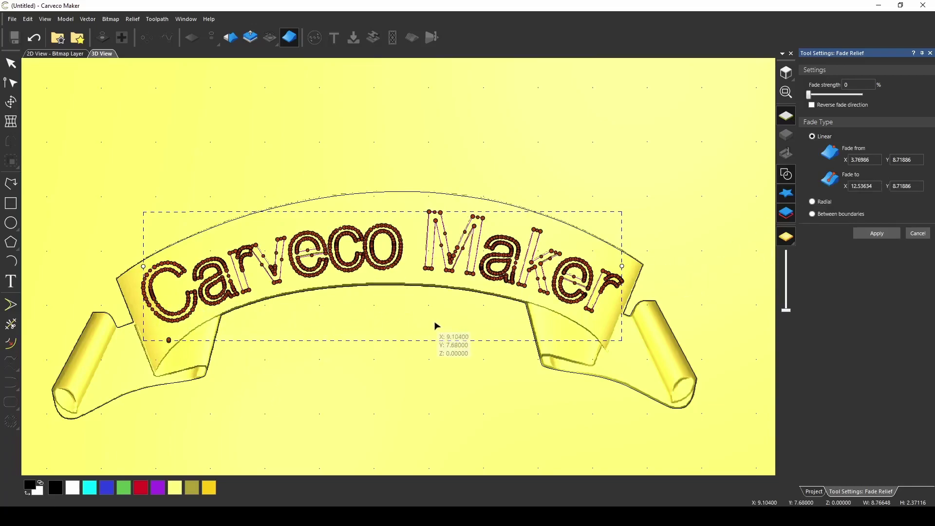
{"action": "left_click", "coordinate": [786, 173]}
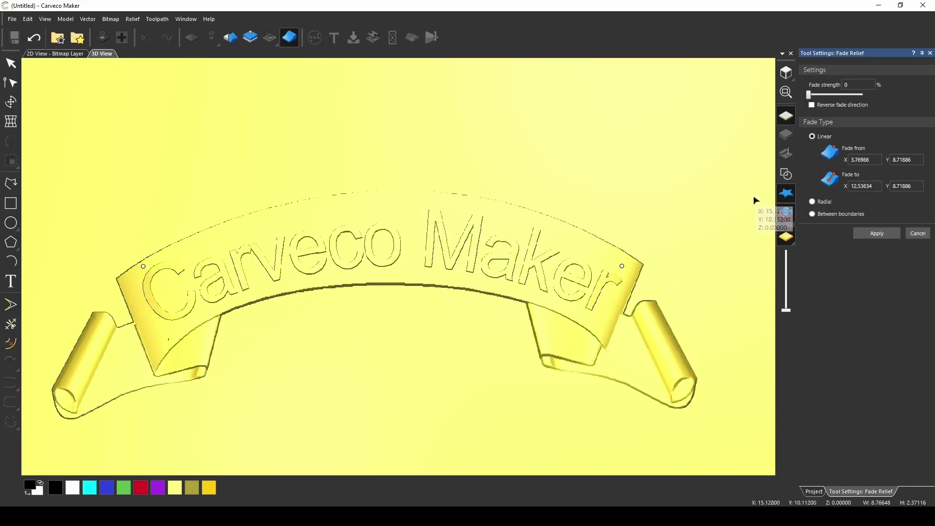
Place the linear fade from about X 8.04, Y 11.61 to about X 8.10, Y 6.16 and set its strength to 30%
{"action": "scroll", "coordinate": [371, 359], "scroll_direction": "up", "scroll_amount": 3}
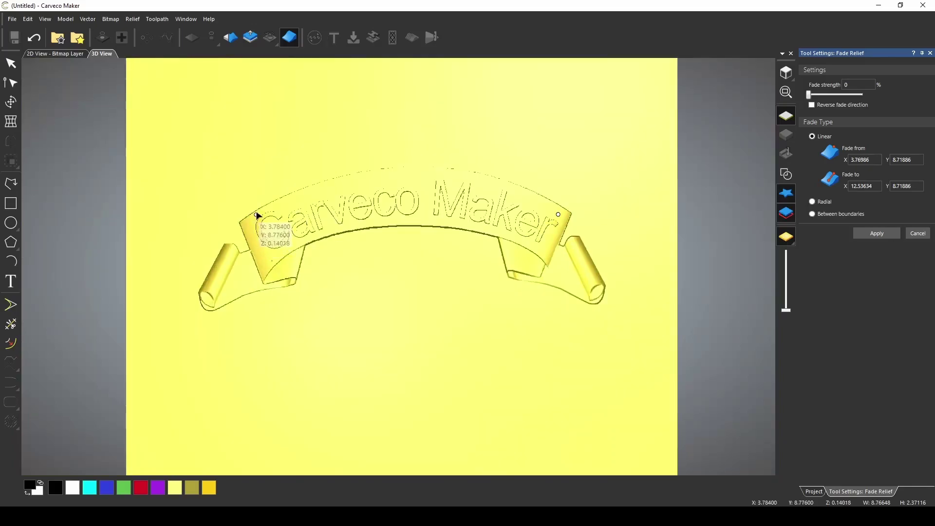
{"action": "left_click_drag", "start_coordinate": [256, 215], "coordinate": [403, 115]}
{"action": "left_click_drag", "start_coordinate": [558, 214], "coordinate": [410, 305]}
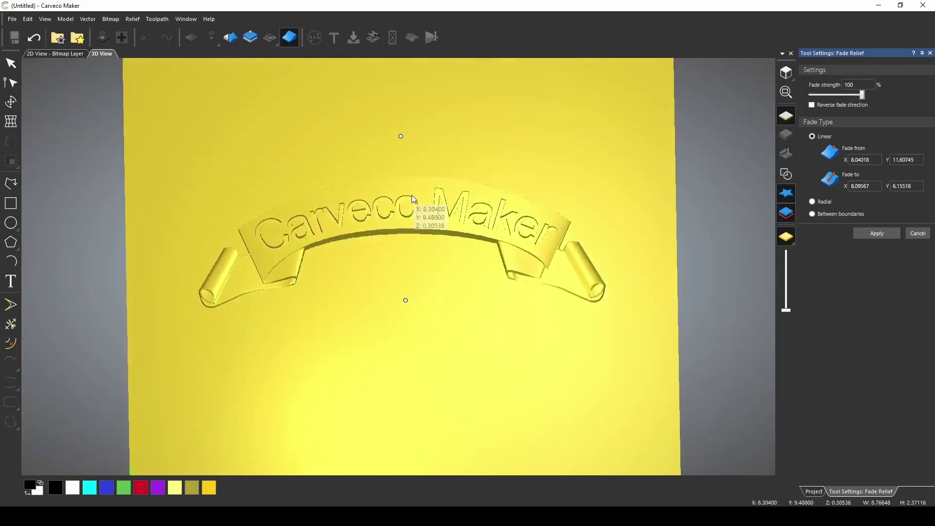
{"action": "scroll", "coordinate": [411, 200], "scroll_direction": "up", "scroll_amount": 3}
{"action": "mouse_move", "coordinate": [809, 95]}
{"action": "left_mouse_down"}
{"action": "mouse_move", "coordinate": [834, 96]}
{"action": "mouse_move", "coordinate": [823, 103]}
{"action": "left_mouse_up"}
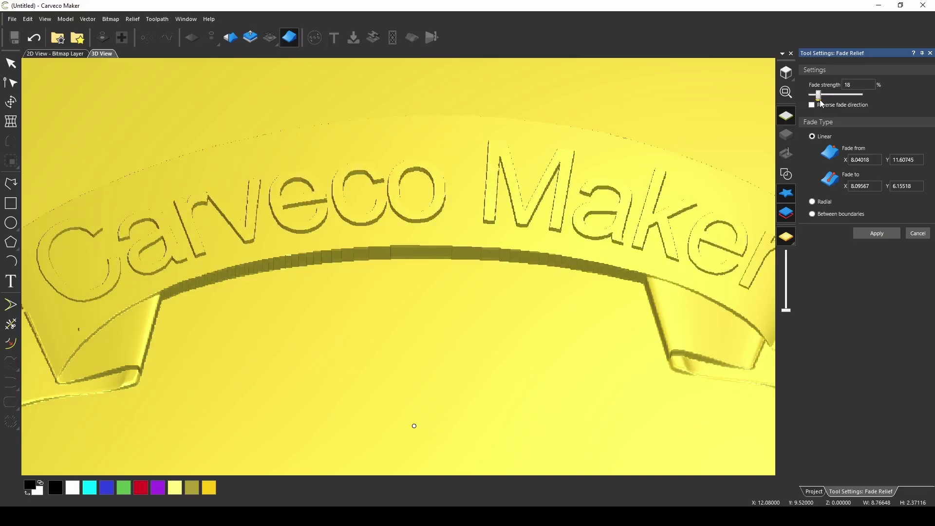
{"action": "left_click_drag", "start_coordinate": [280, 227], "coordinate": [672, 323]}
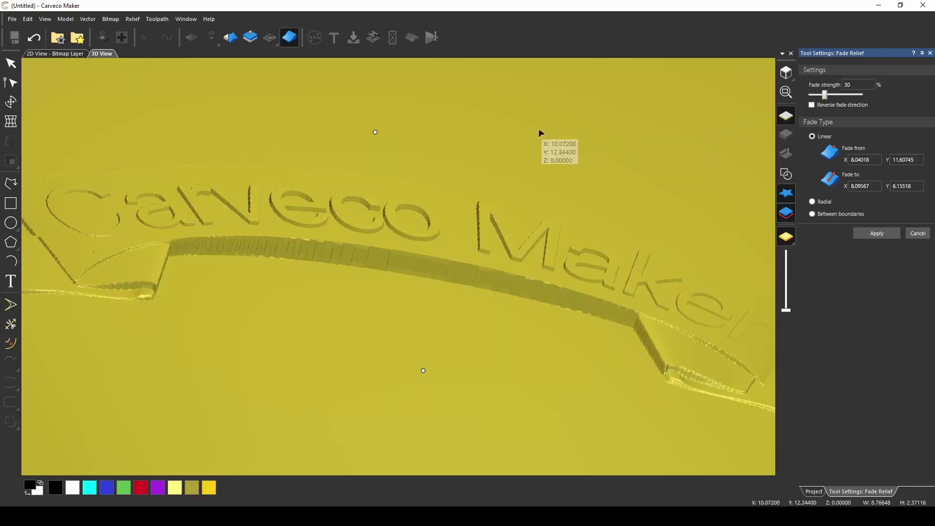
Bring the fade points closer to the banner, from about X 8.54, Y 10.77 to about X 8.16, Y 7.67
{"action": "left_click_drag", "start_coordinate": [375, 132], "coordinate": [386, 146]}
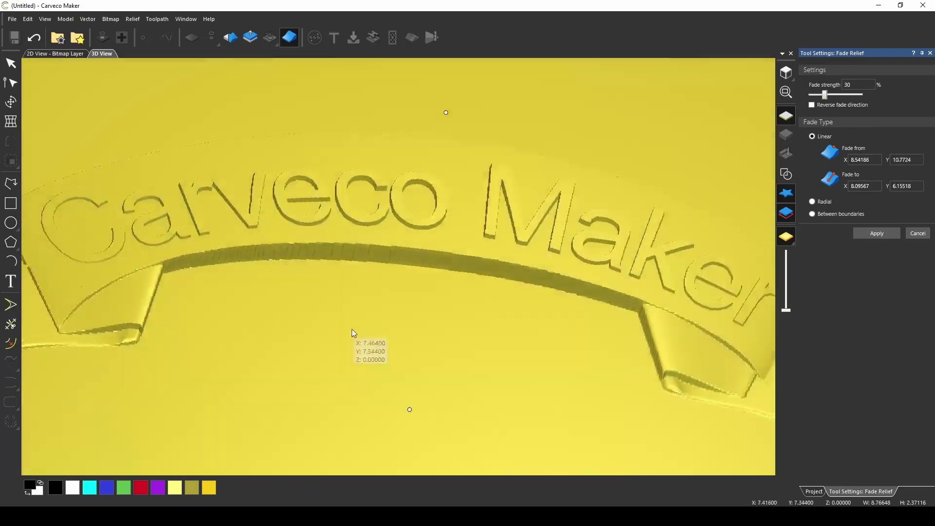
{"action": "left_click_drag", "start_coordinate": [352, 328], "coordinate": [336, 315]}
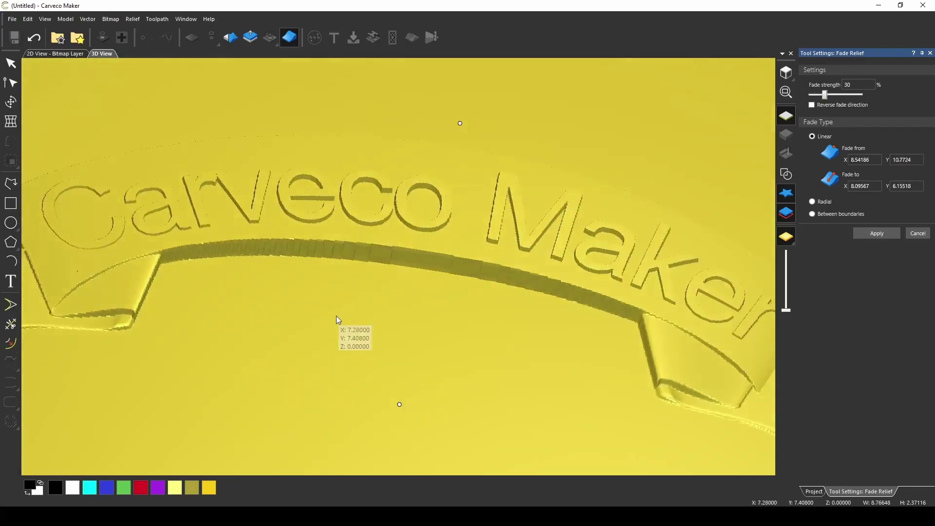
{"action": "scroll", "coordinate": [362, 350], "scroll_direction": "down", "scroll_amount": 2}
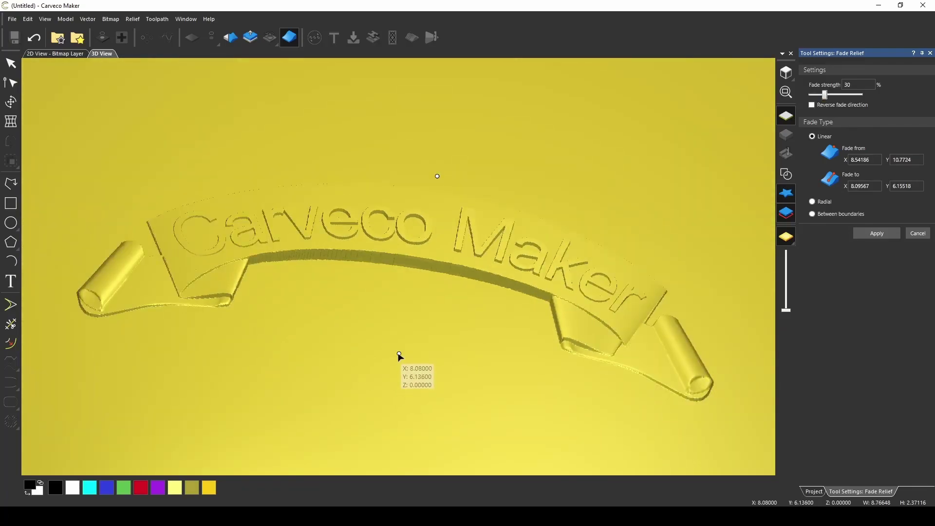
{"action": "left_click_drag", "start_coordinate": [399, 355], "coordinate": [407, 295]}
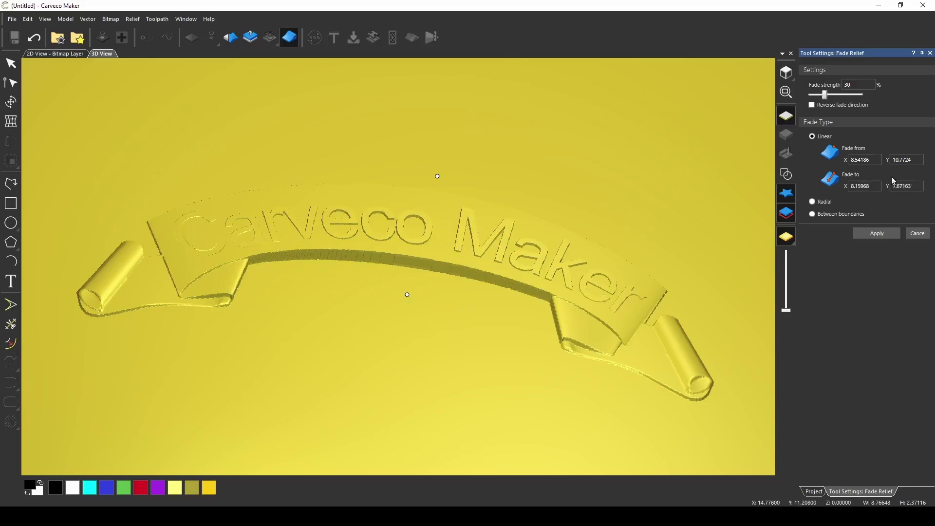
Set the fade strength to 47%, move the start point to about X 7.85, Y 10.44, and inspect the faded lettering
{"action": "left_click_drag", "start_coordinate": [827, 98], "coordinate": [852, 101]}
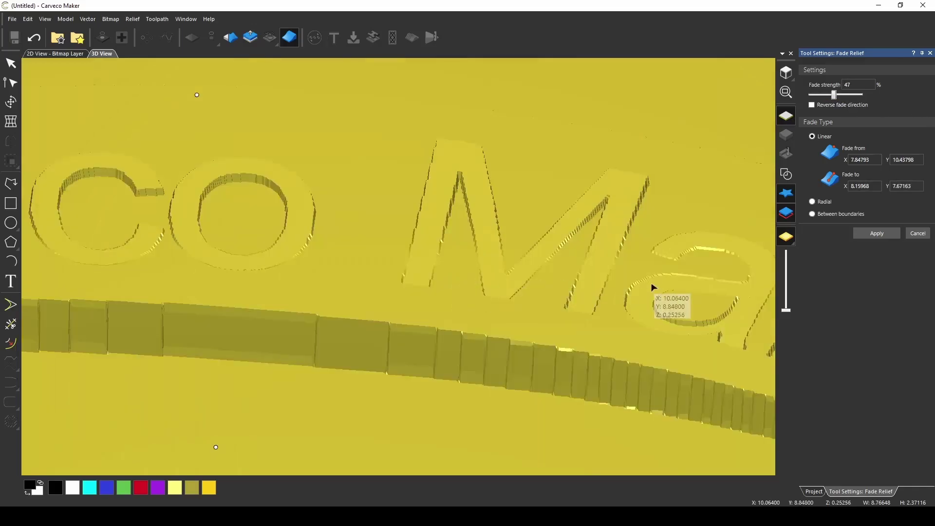
{"action": "left_click_drag", "start_coordinate": [652, 285], "coordinate": [424, 291]}
{"action": "scroll", "coordinate": [346, 271], "scroll_direction": "down", "scroll_amount": 4}
{"action": "left_click_drag", "start_coordinate": [346, 271], "coordinate": [295, 321]}
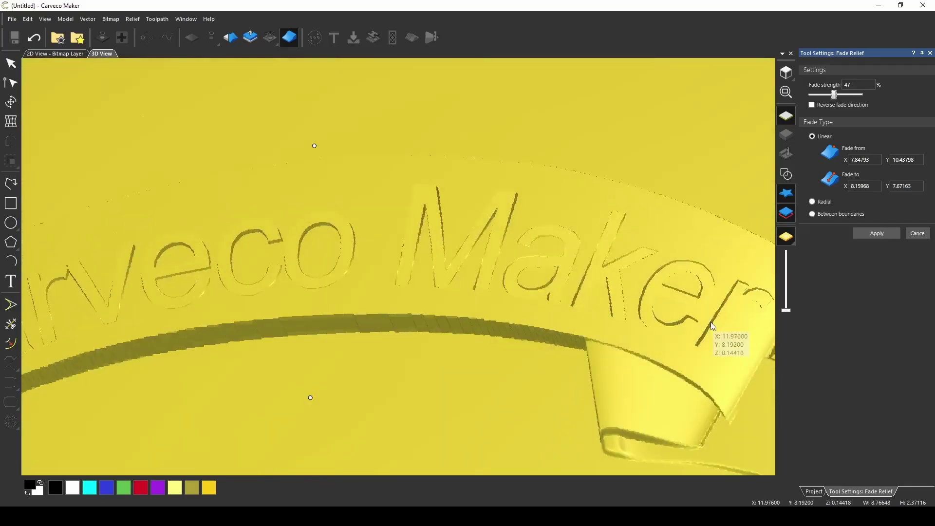
{"action": "scroll", "coordinate": [367, 314], "scroll_direction": "down", "scroll_amount": 3}
{"action": "left_click_drag", "start_coordinate": [363, 312], "coordinate": [391, 235]}
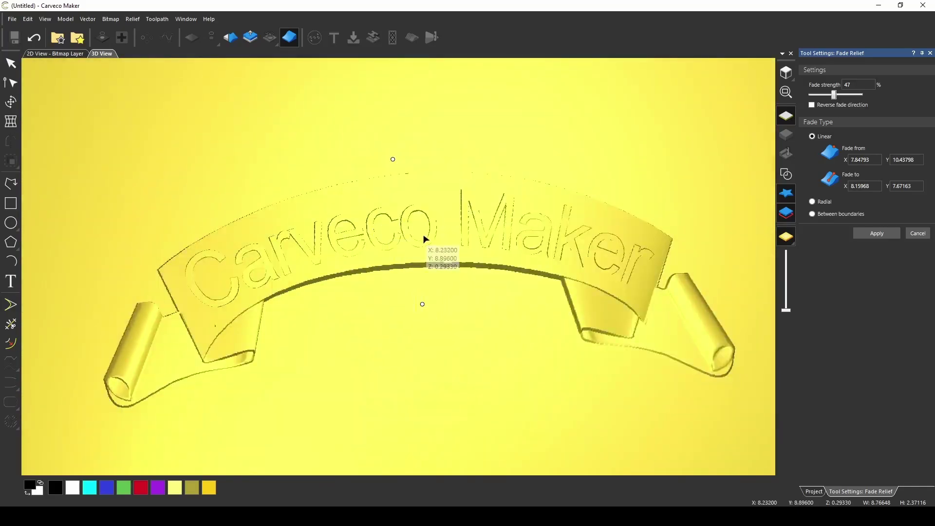